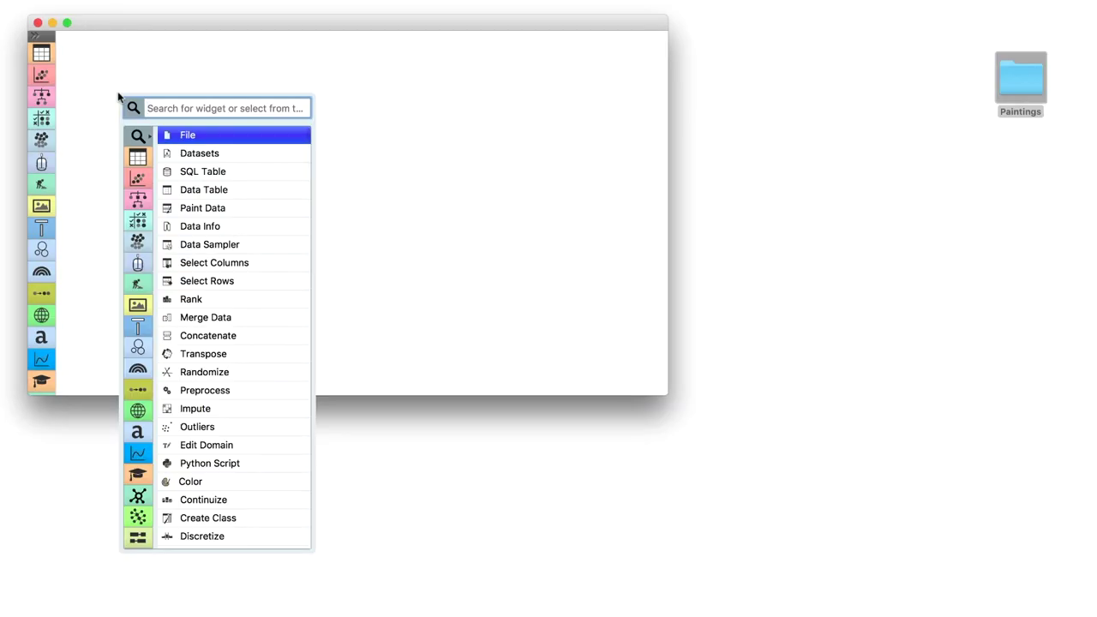
Step: Add an Import Images widget and load the Desktop Paintings folder with its 15 images
{"action": "type", "text": "import"}
{"action": "key", "text": "Return"}
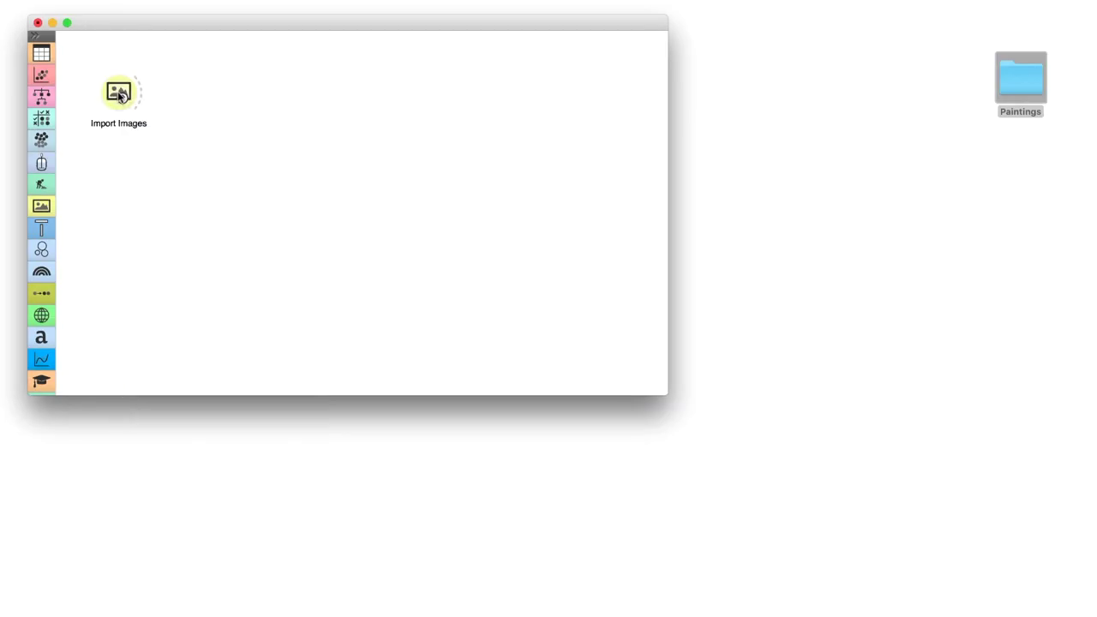
{"action": "double_click", "coordinate": [119, 95]}
{"action": "left_click_drag", "start_coordinate": [536, 314], "coordinate": [442, 130]}
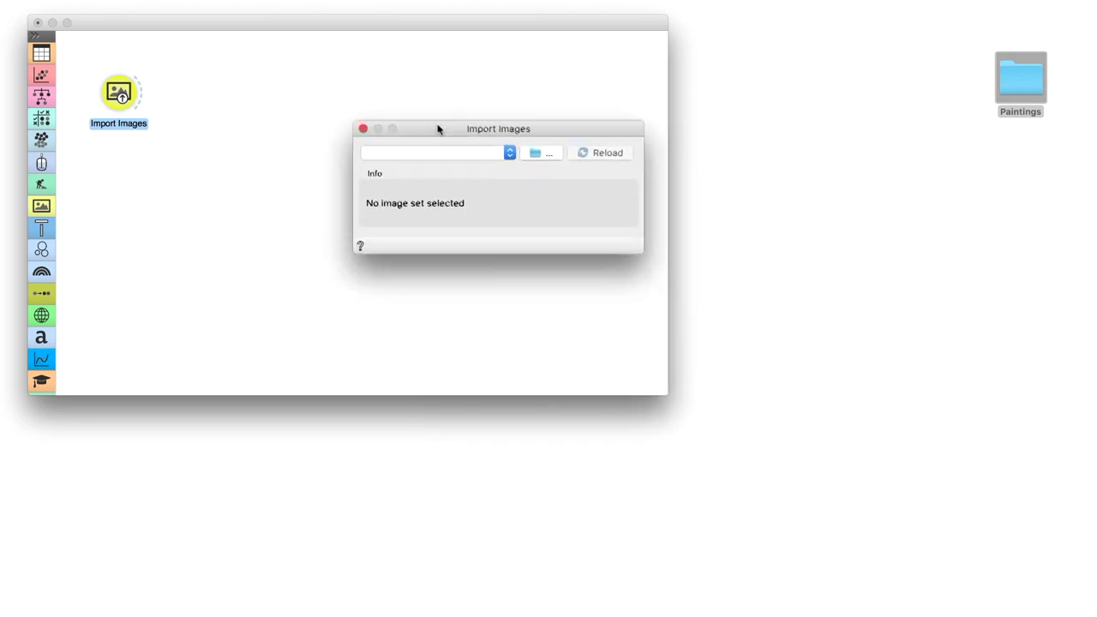
{"action": "left_click", "coordinate": [541, 160]}
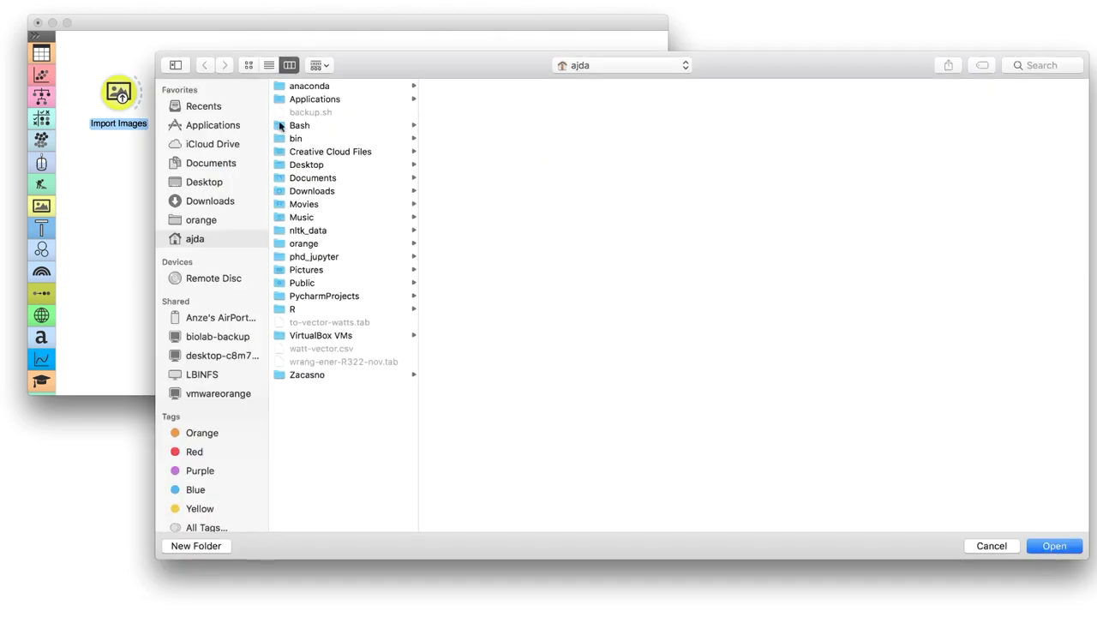
{"action": "left_click", "coordinate": [218, 182]}
{"action": "left_click", "coordinate": [343, 89]}
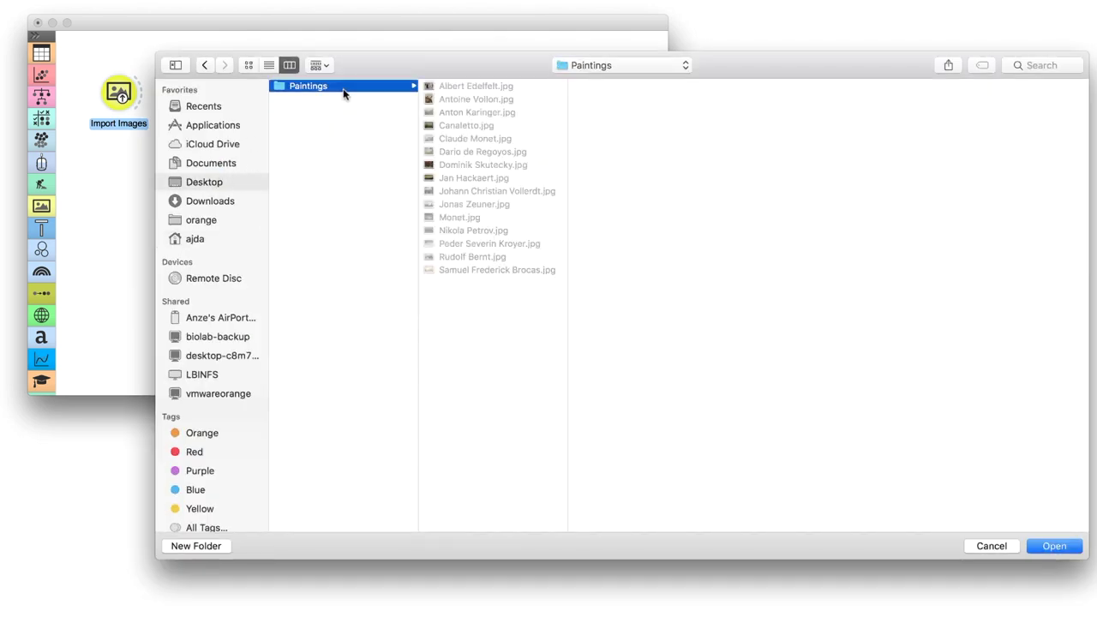
{"action": "left_click", "coordinate": [1050, 546]}
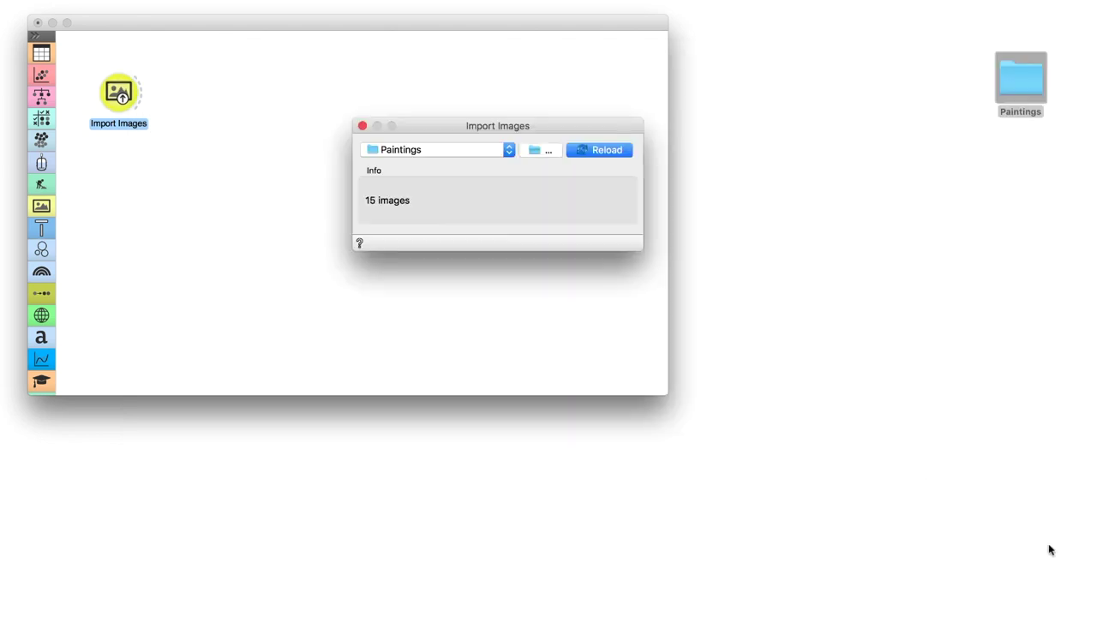
Step: Link an Image Viewer to Import Images and preview the 15 paintings in it
{"action": "left_click", "coordinate": [361, 125]}
{"action": "left_click_drag", "start_coordinate": [143, 91], "coordinate": [230, 80]}
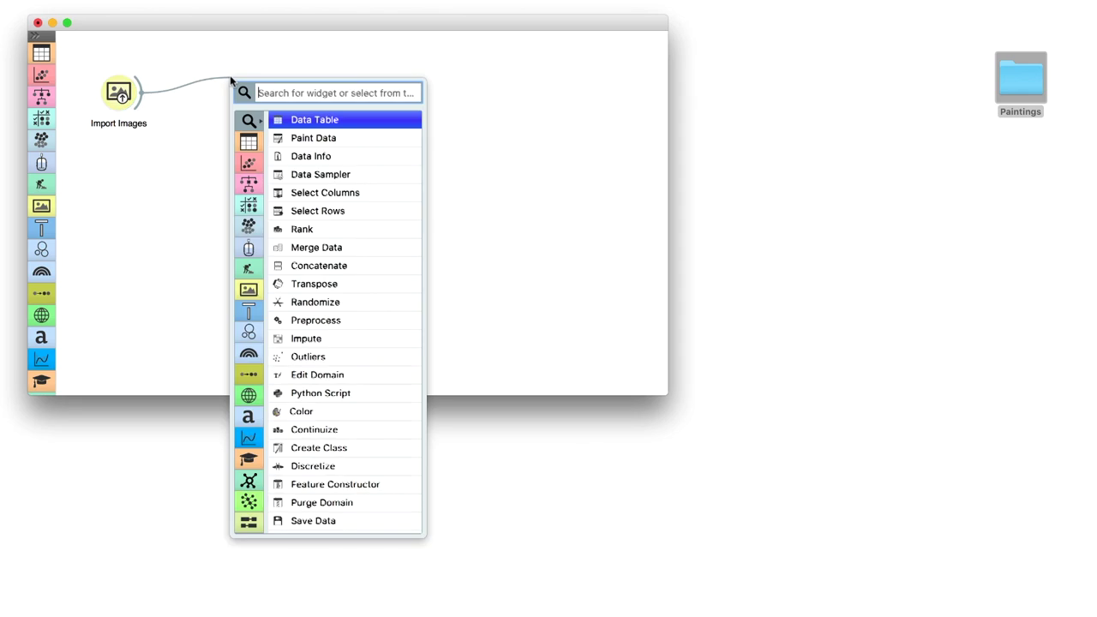
{"action": "type", "text": "image"}
{"action": "key", "text": "Return"}
{"action": "double_click", "coordinate": [245, 80]}
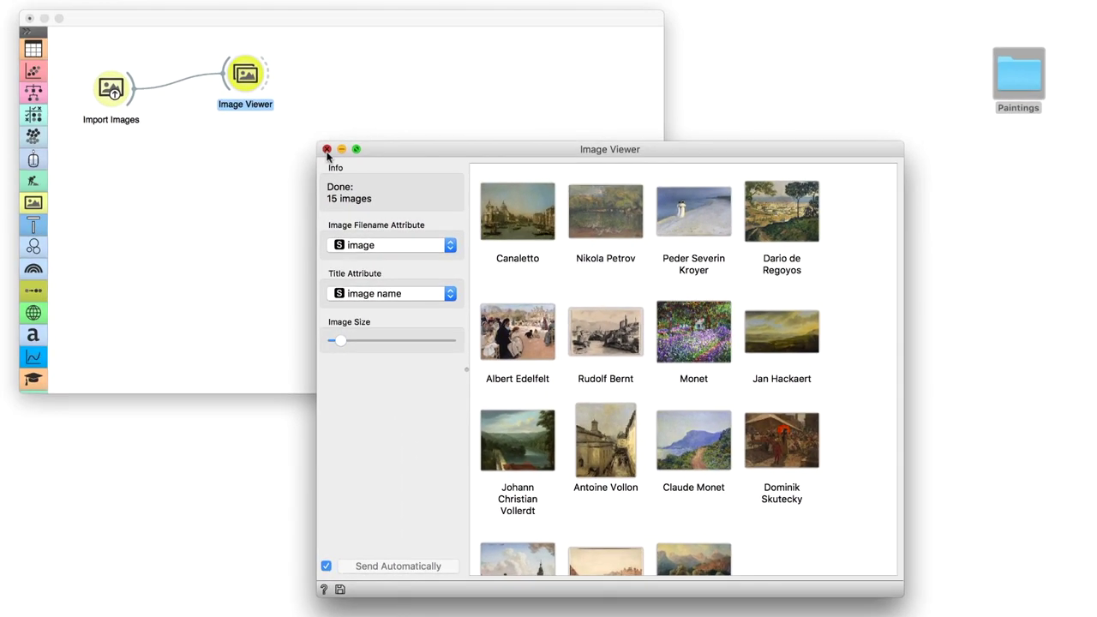
{"action": "left_click", "coordinate": [147, 40]}
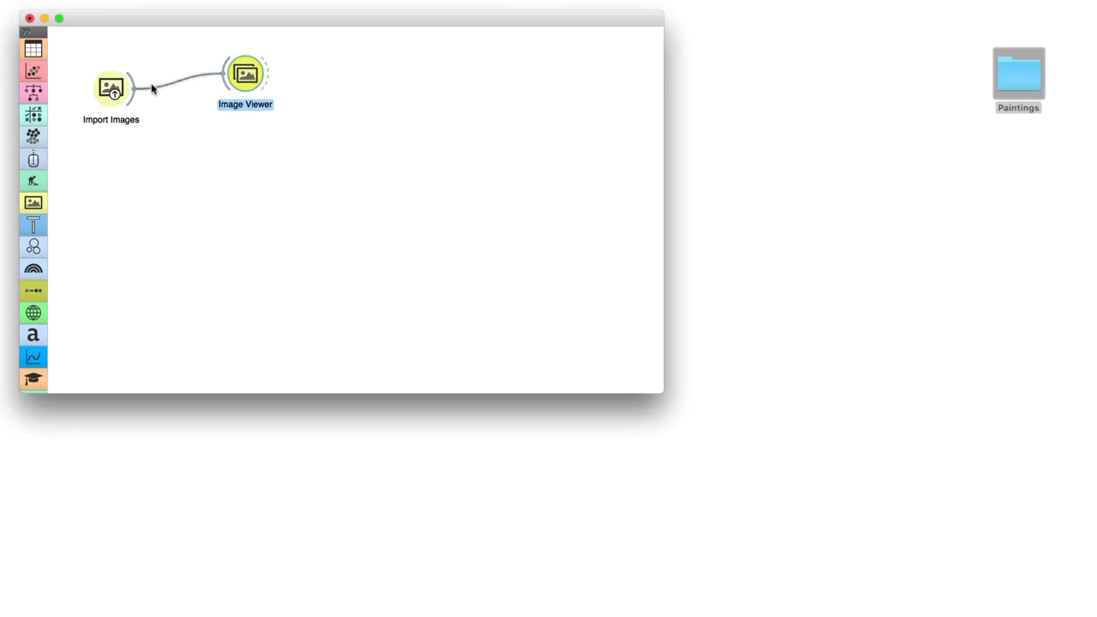
Step: Add an Image Embedding widget fed by Import Images and switch its embedder to Painters
{"action": "left_click_drag", "start_coordinate": [112, 90], "coordinate": [220, 151]}
{"action": "type", "text": "image"}
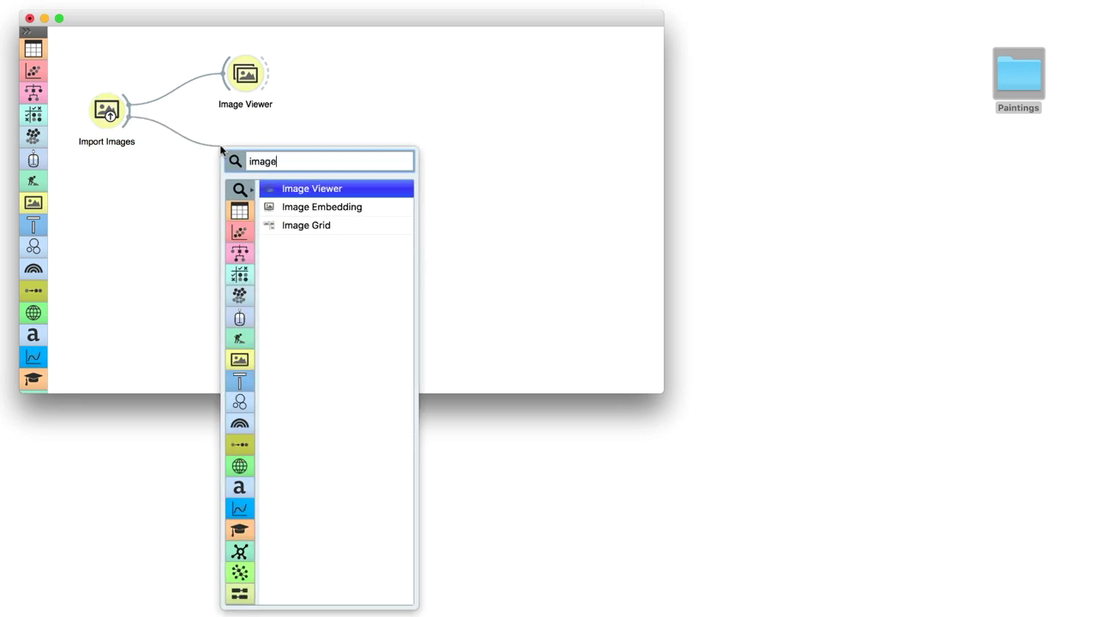
{"action": "key", "text": "Down"}
{"action": "key", "text": "Return"}
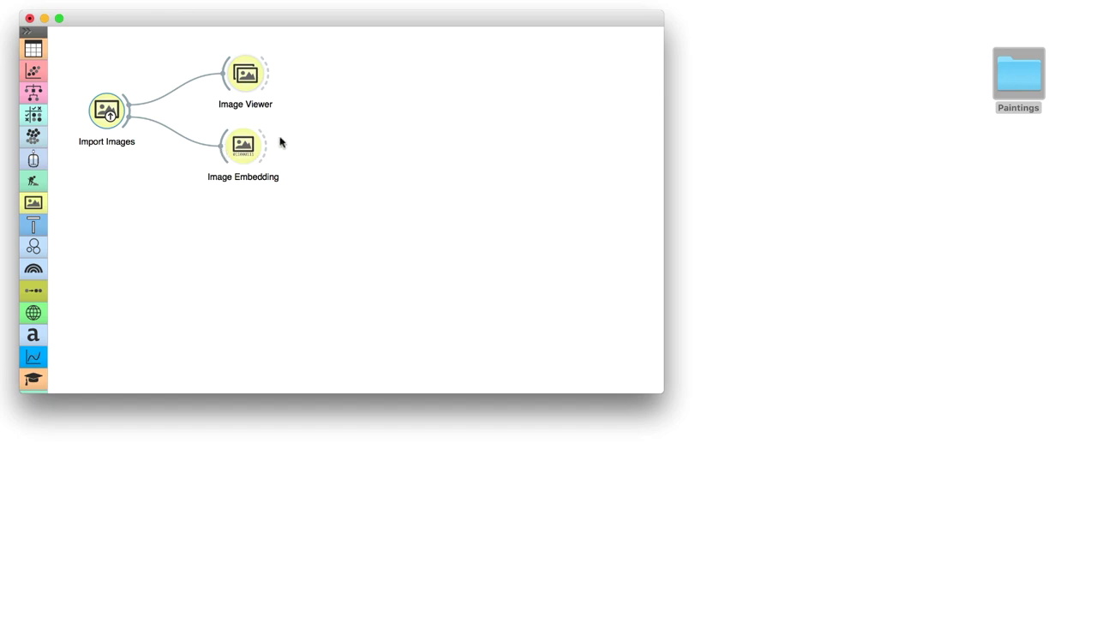
{"action": "double_click", "coordinate": [244, 147]}
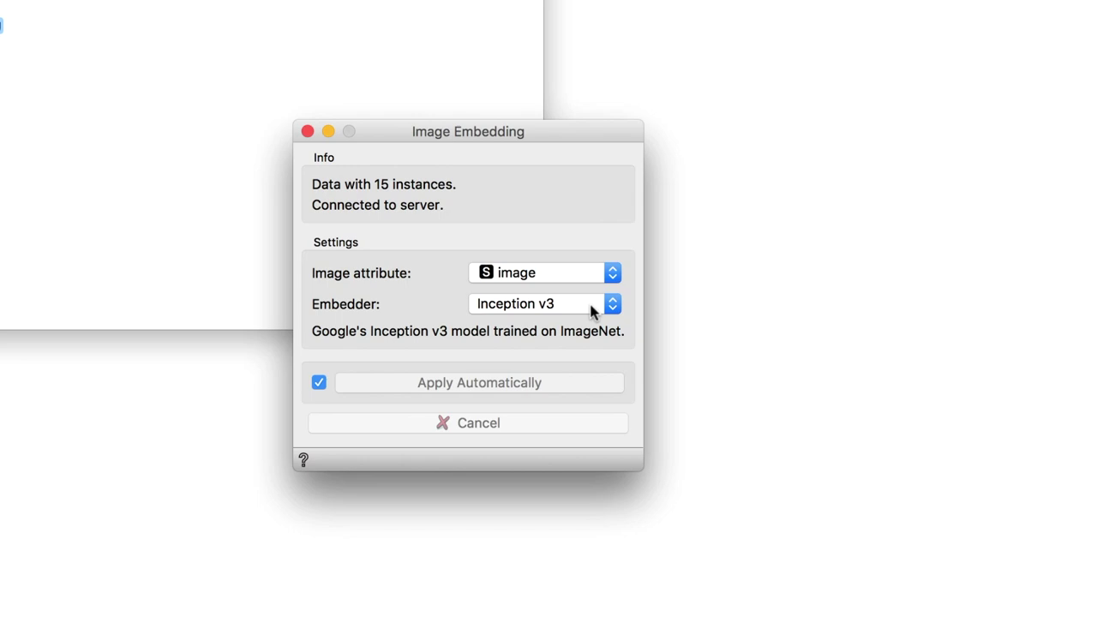
{"action": "left_click", "coordinate": [591, 310]}
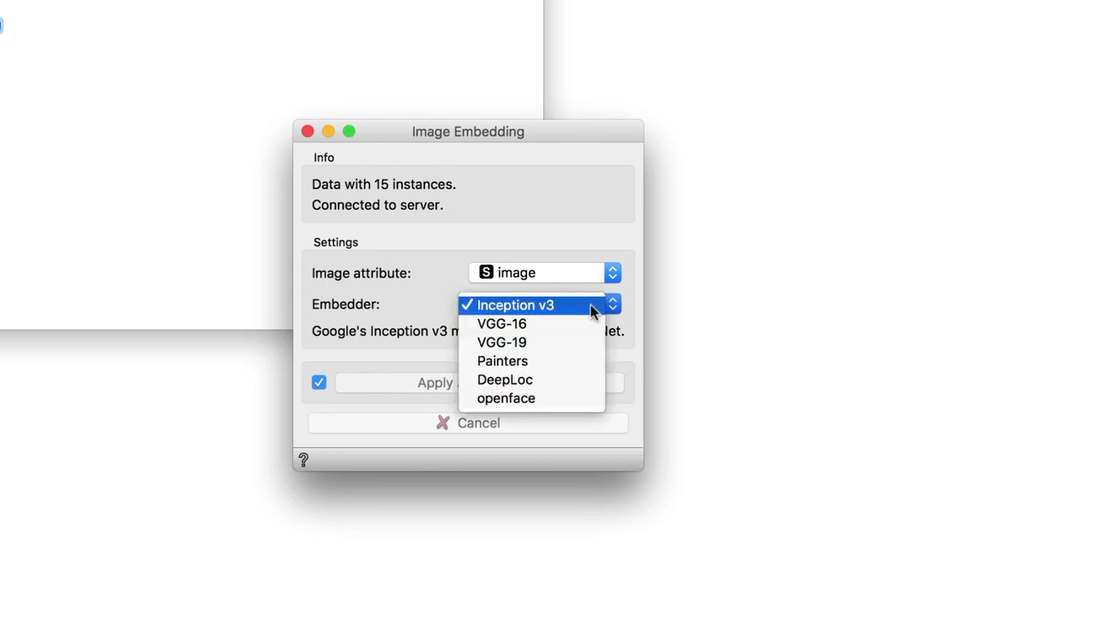
{"action": "left_click", "coordinate": [511, 362]}
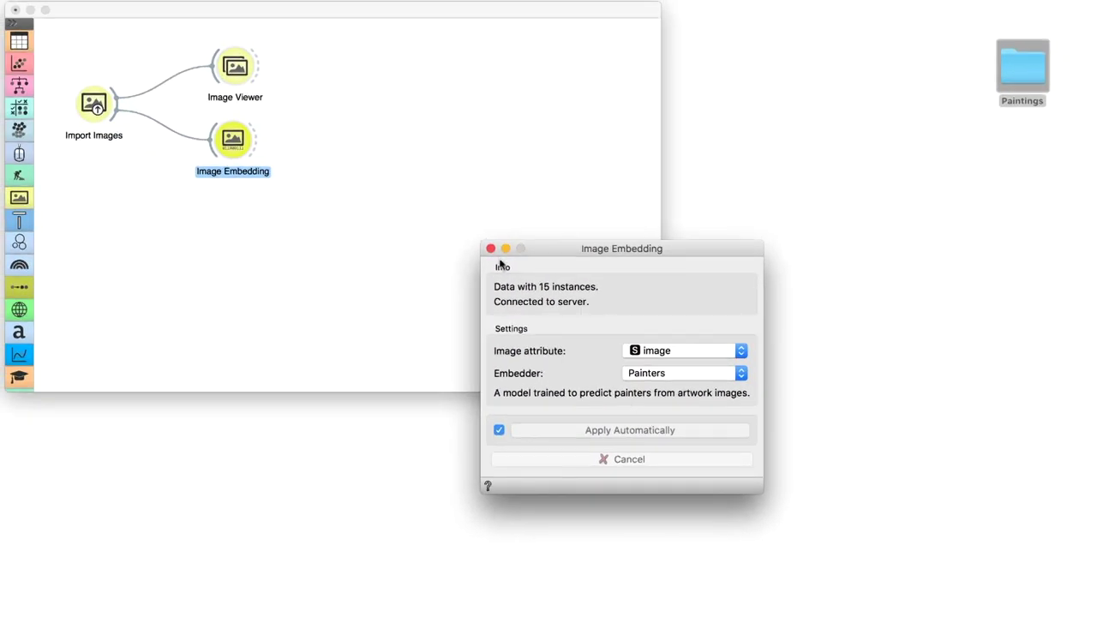
Step: Link a Neighbors widget to Image Embedding, with Embeddings as its Data input
{"action": "left_click", "coordinate": [493, 250]}
{"action": "left_click_drag", "start_coordinate": [257, 142], "coordinate": [447, 142]}
{"action": "type", "text": "neigh"}
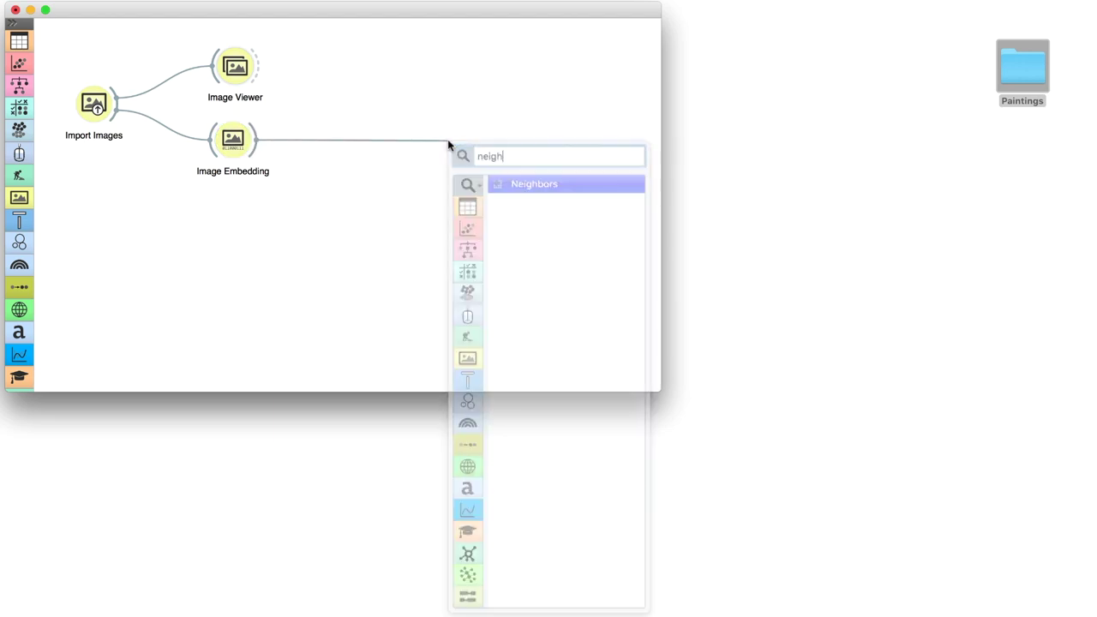
{"action": "key", "text": "Return"}
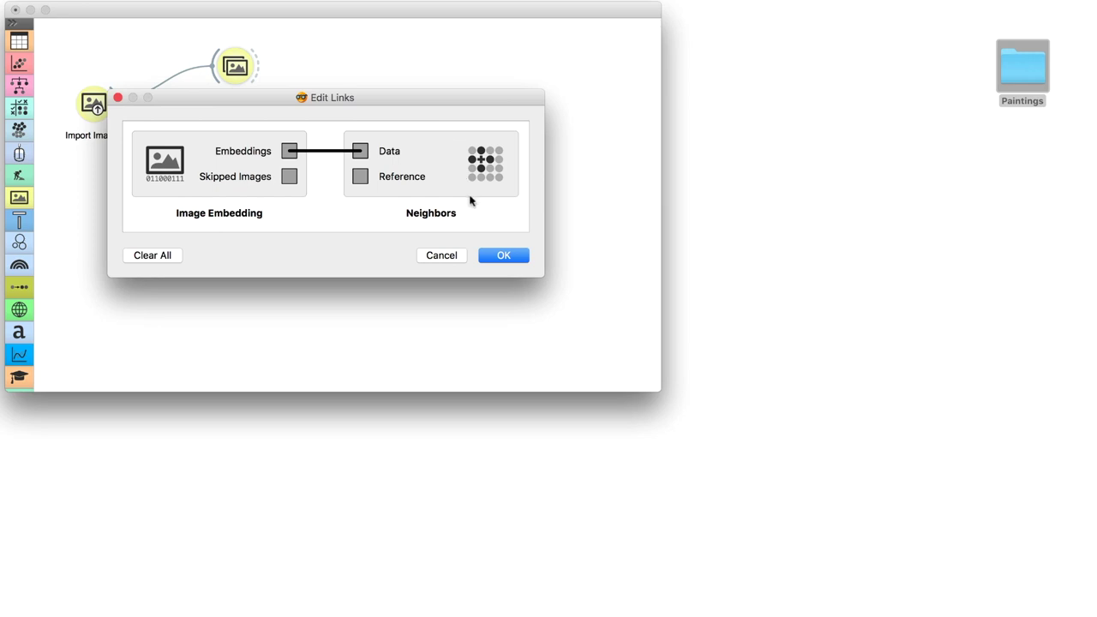
{"action": "left_click", "coordinate": [505, 256]}
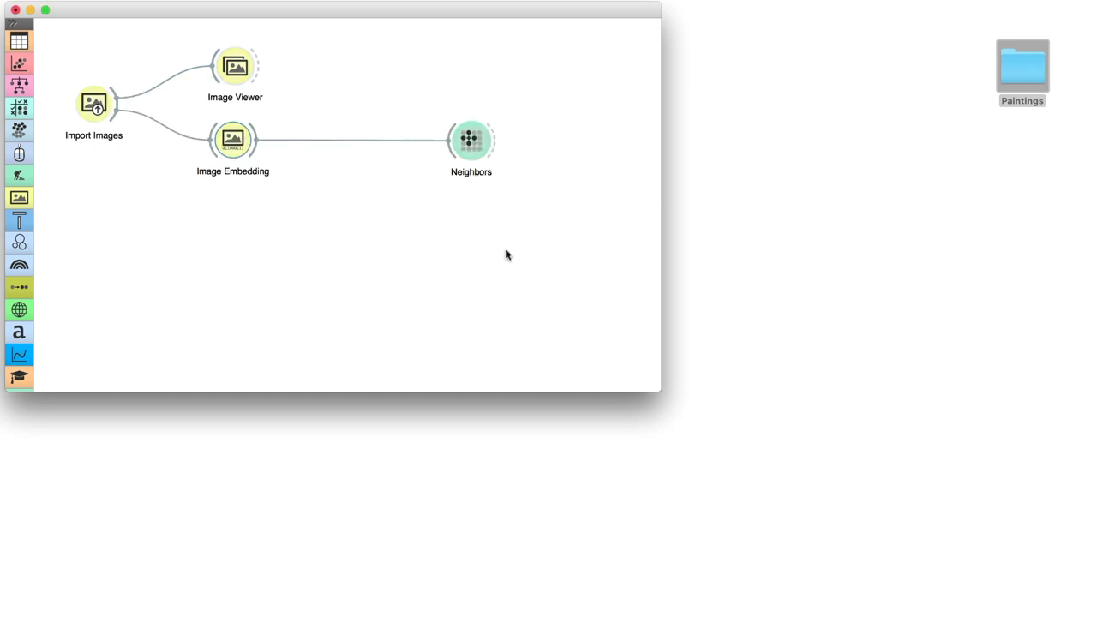
{"action": "double_click", "coordinate": [480, 151]}
{"action": "left_click_drag", "start_coordinate": [595, 238], "coordinate": [622, 135]}
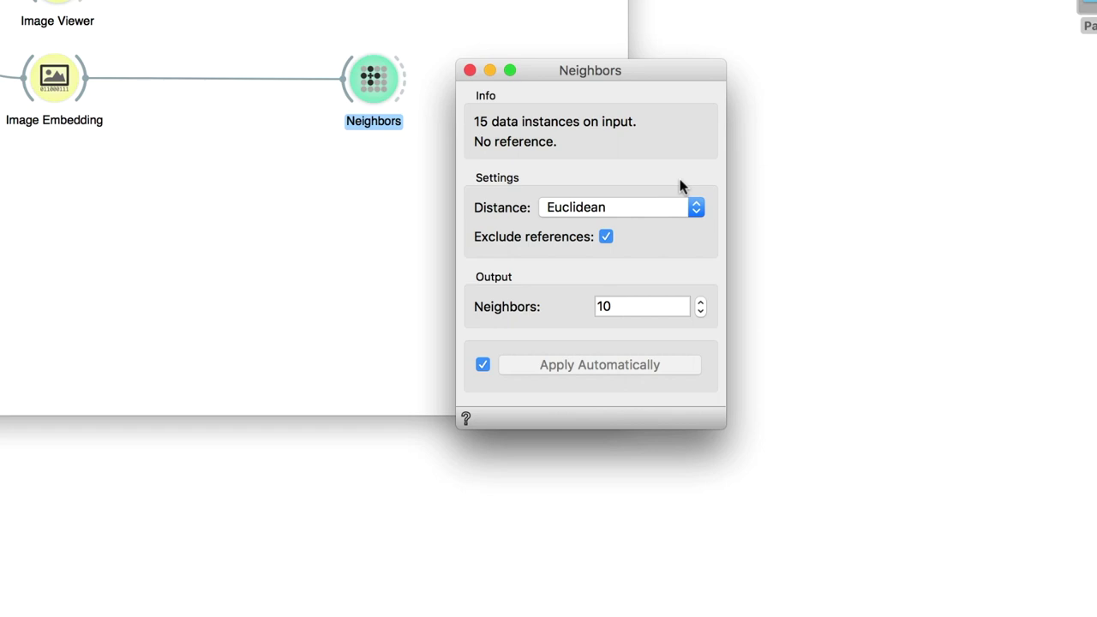
Step: Set the Neighbors distance to Cosine and the neighbor count to 2
{"action": "left_click", "coordinate": [696, 208]}
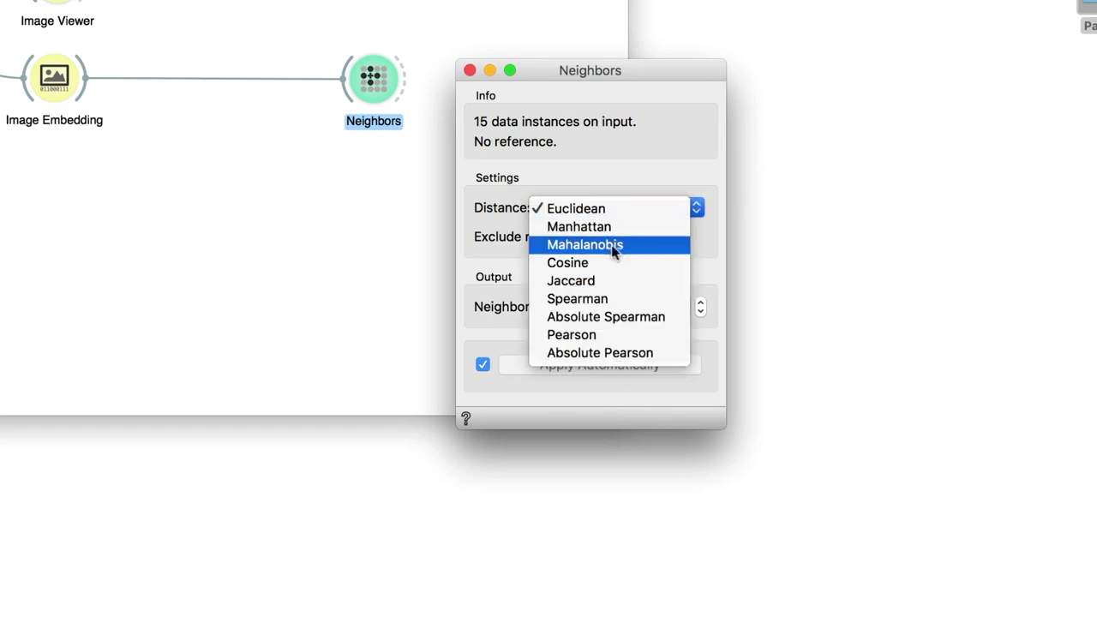
{"action": "left_click", "coordinate": [601, 264]}
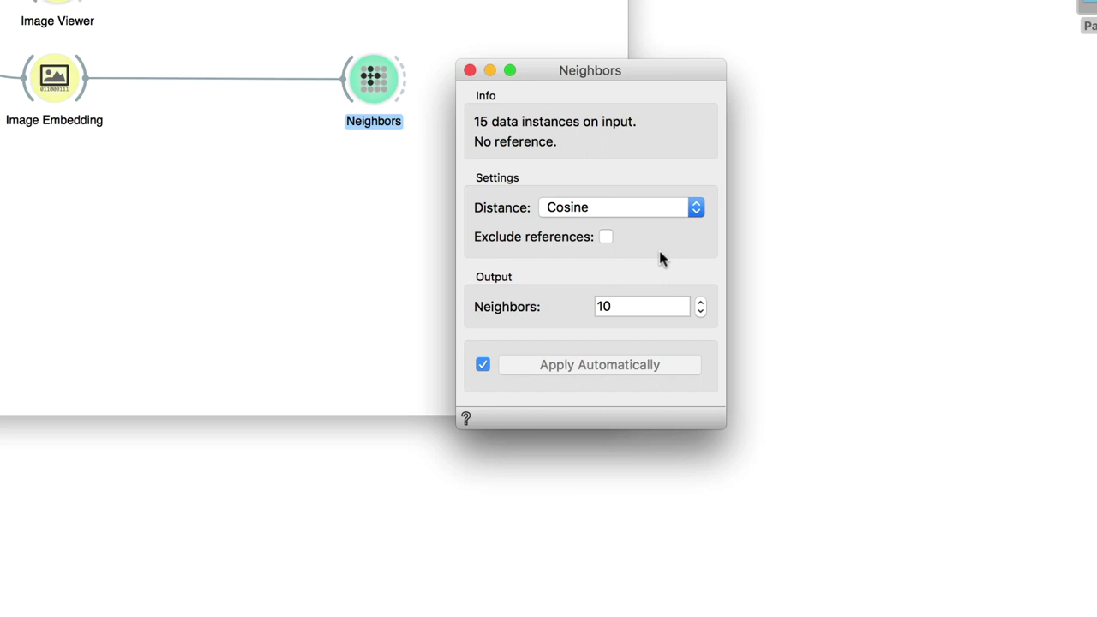
{"action": "double_click", "coordinate": [623, 306]}
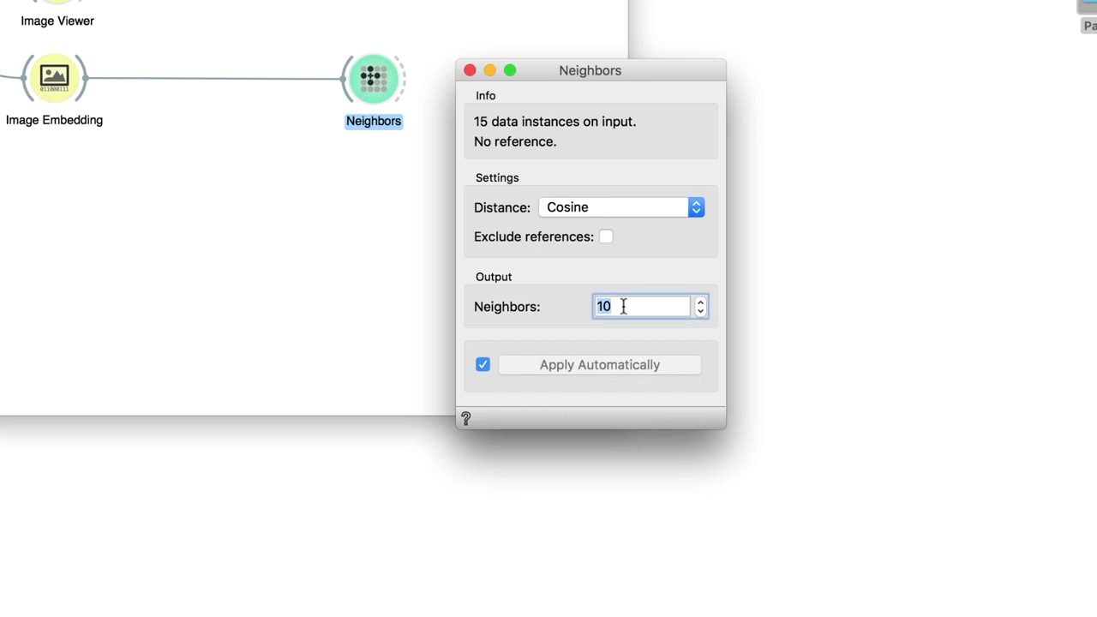
{"action": "type", "text": "2"}
{"action": "key", "text": "Return"}
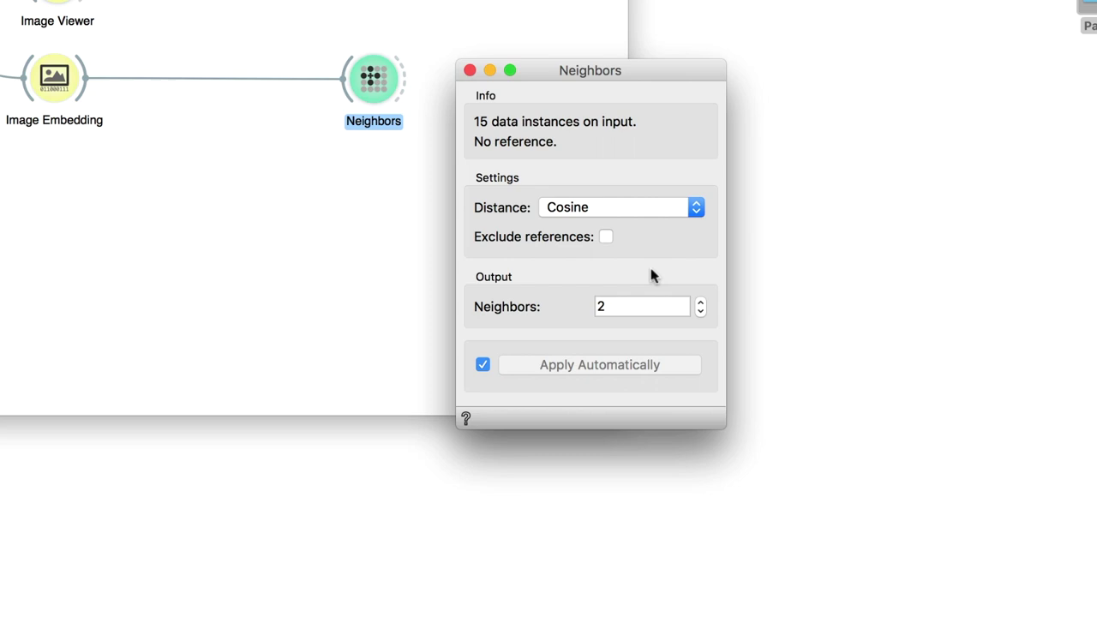
{"action": "left_click", "coordinate": [697, 207]}
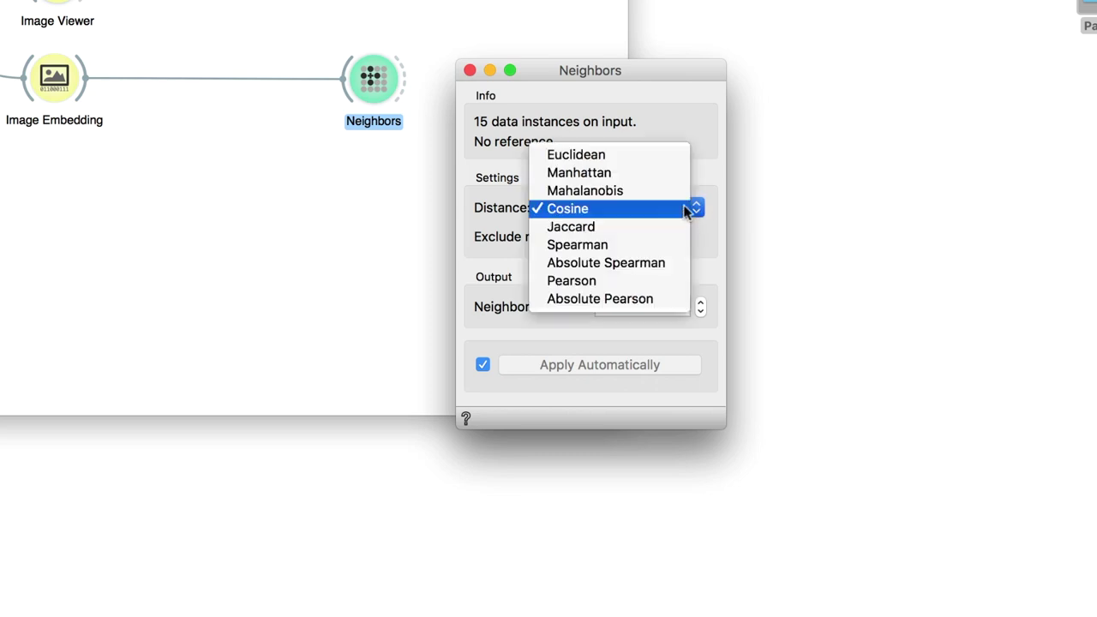
{"action": "left_click", "coordinate": [681, 207]}
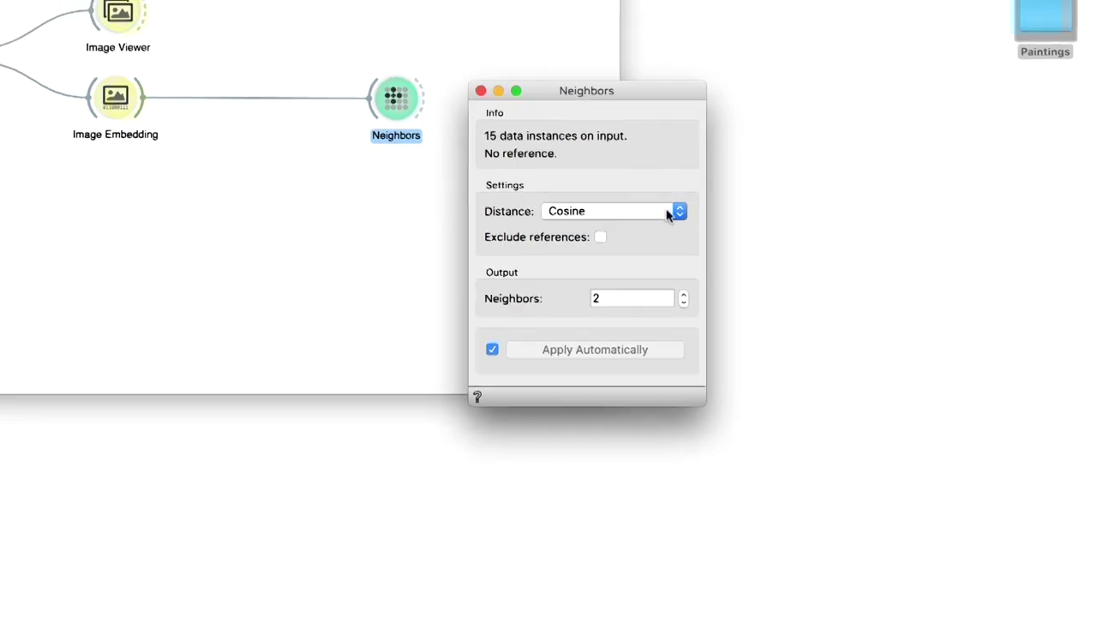
Step: Add a Data Table fed by Image Embedding
{"action": "left_click", "coordinate": [470, 71]}
{"action": "left_click_drag", "start_coordinate": [240, 136], "coordinate": [307, 182]}
{"action": "type", "text": "data"}
{"action": "key", "text": "Return"}
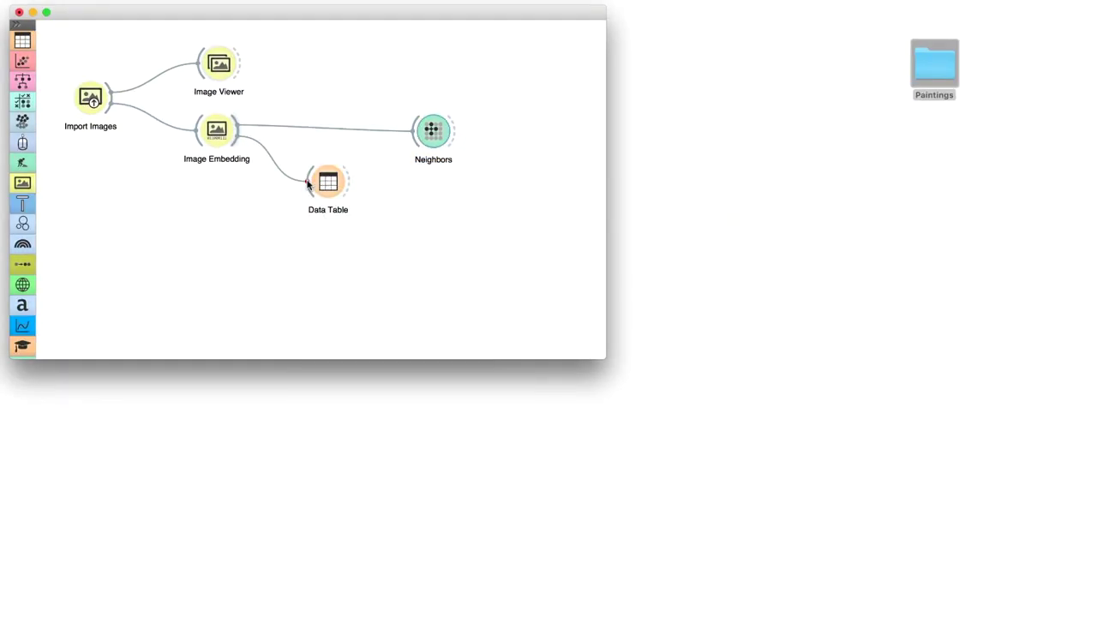
Step: Select the Monet painting in the Data Table and connect it to Neighbors as the reference
{"action": "double_click", "coordinate": [324, 181]}
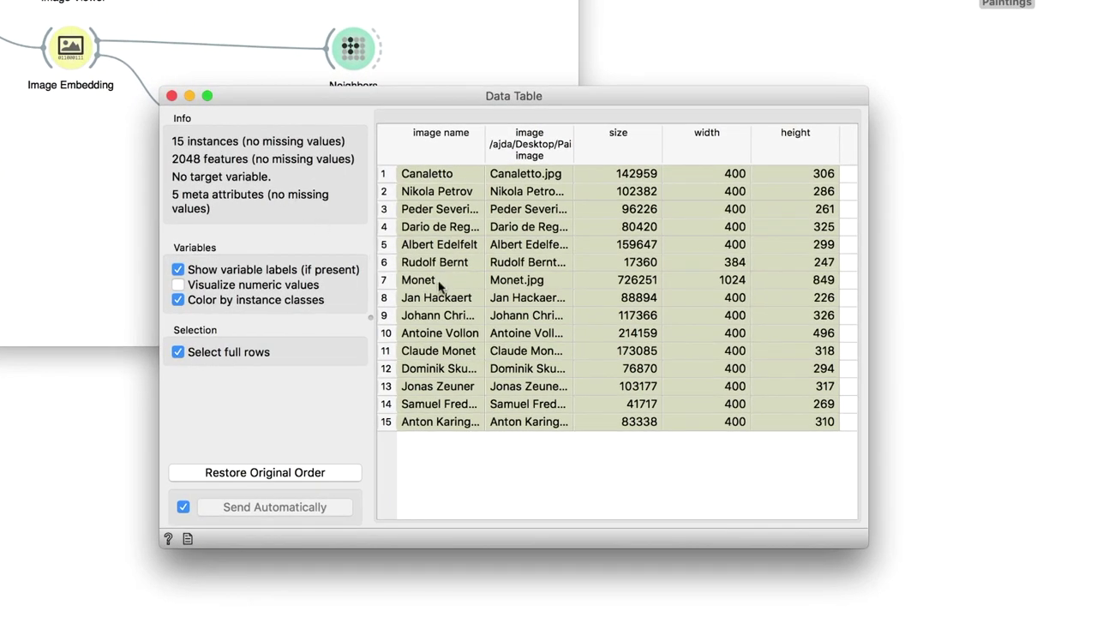
{"action": "left_click", "coordinate": [439, 286]}
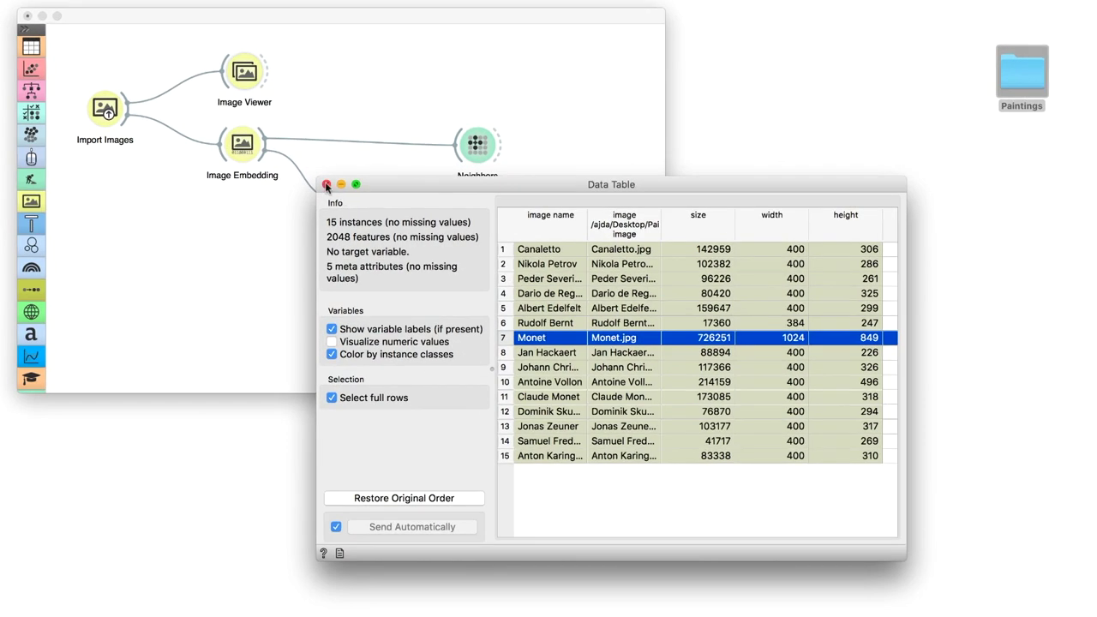
{"action": "left_click", "coordinate": [327, 186]}
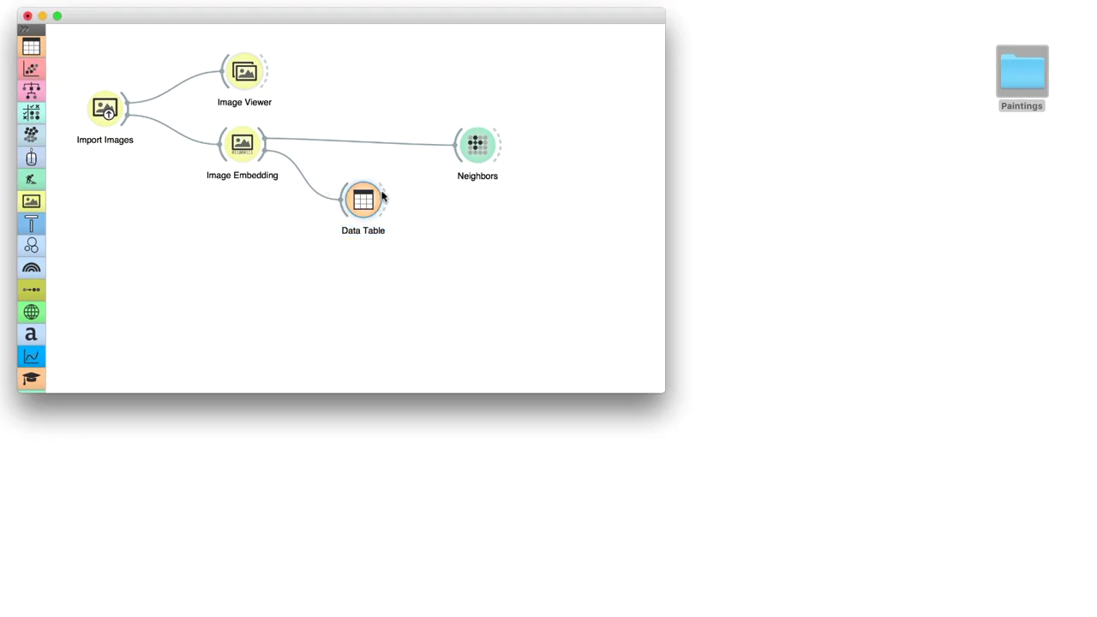
{"action": "left_click_drag", "start_coordinate": [386, 194], "coordinate": [464, 153]}
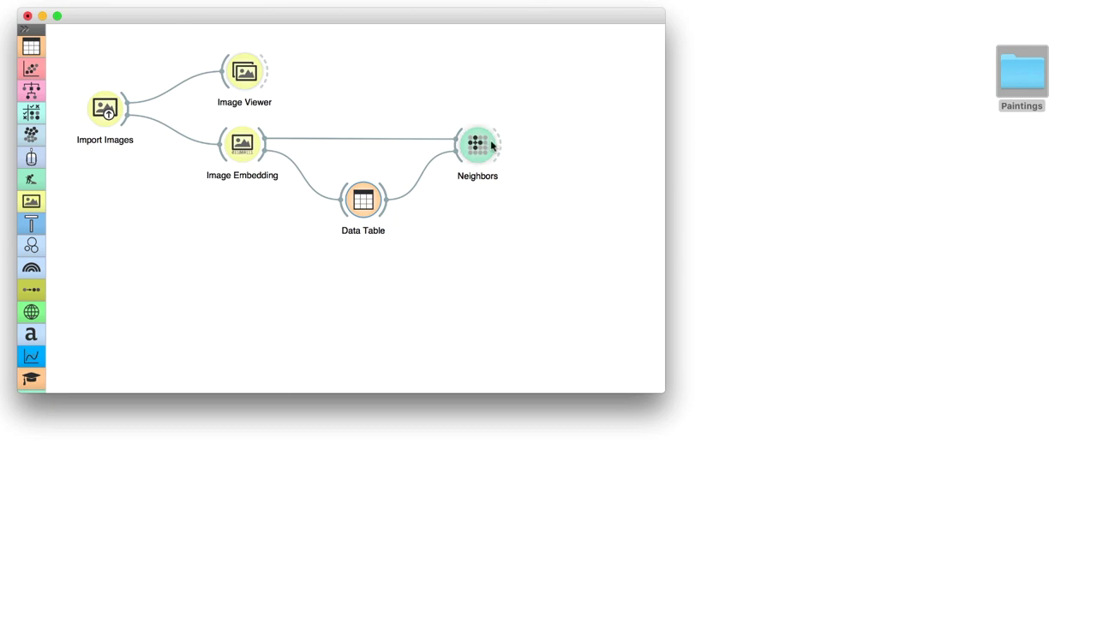
Step: Add an Image Viewer fed by Neighbors and enlarge thumbnails to show both Monet paintings
{"action": "left_click_drag", "start_coordinate": [500, 146], "coordinate": [555, 149]}
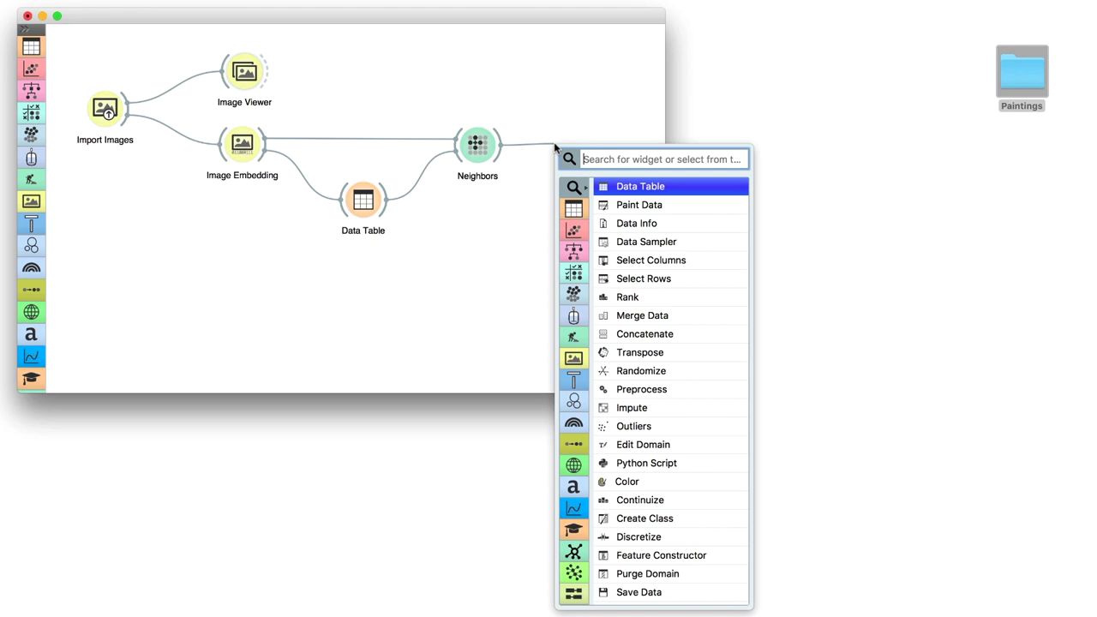
{"action": "type", "text": "imag"}
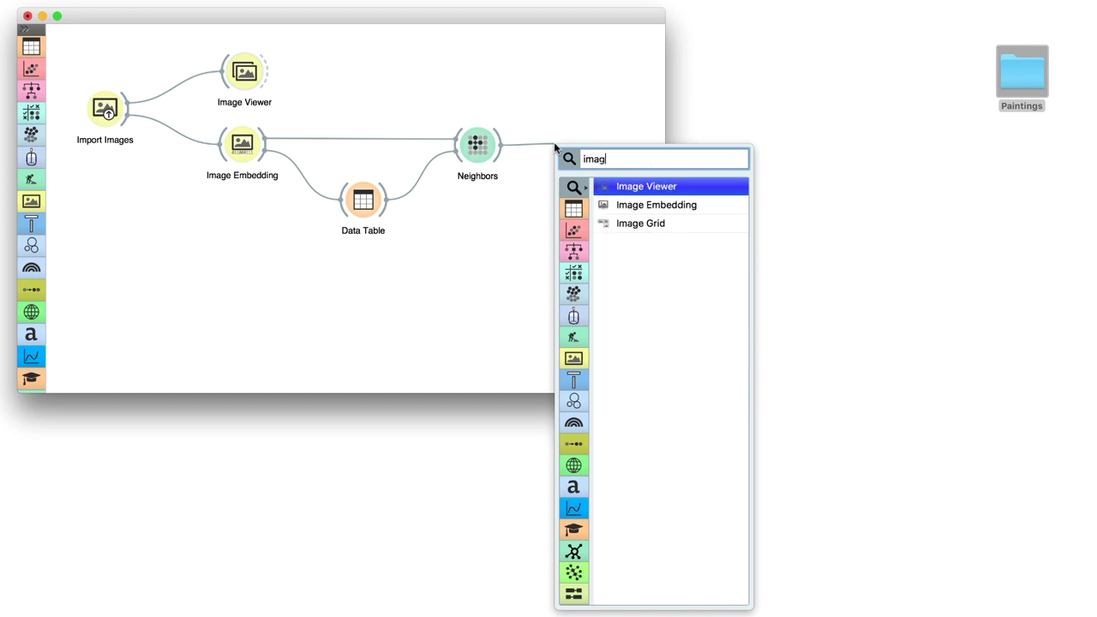
{"action": "key", "text": "Return"}
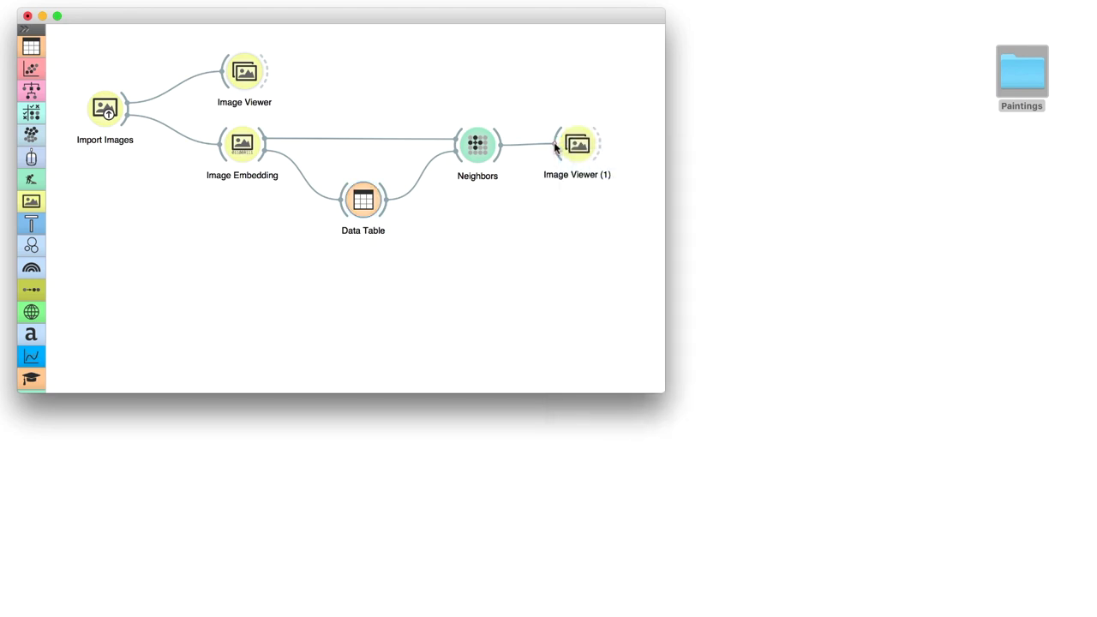
{"action": "double_click", "coordinate": [557, 146]}
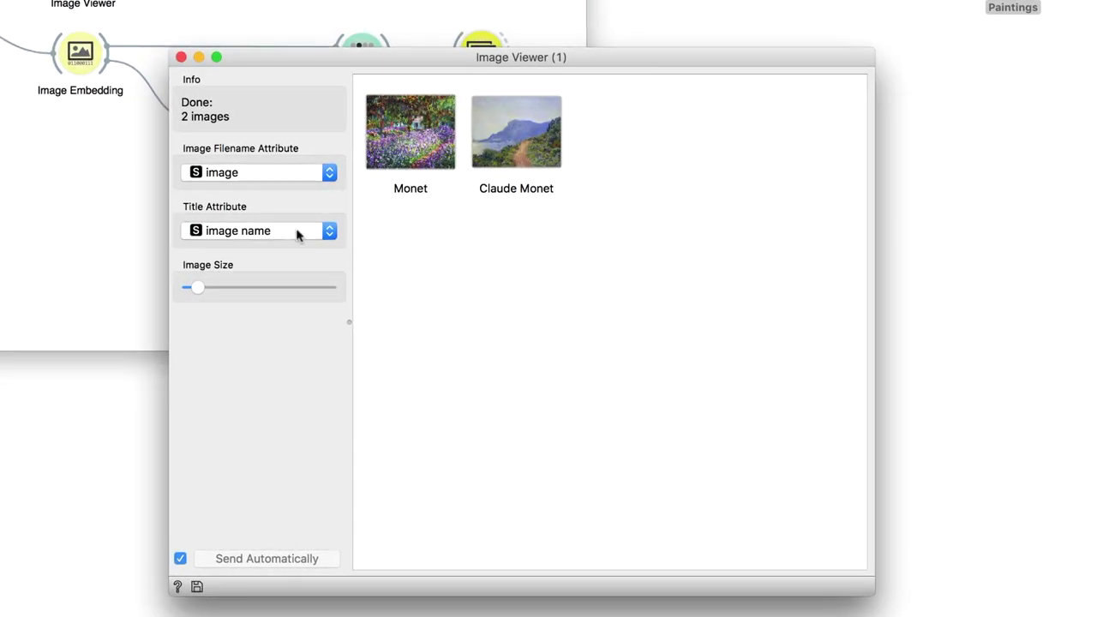
{"action": "left_click_drag", "start_coordinate": [196, 292], "coordinate": [218, 296]}
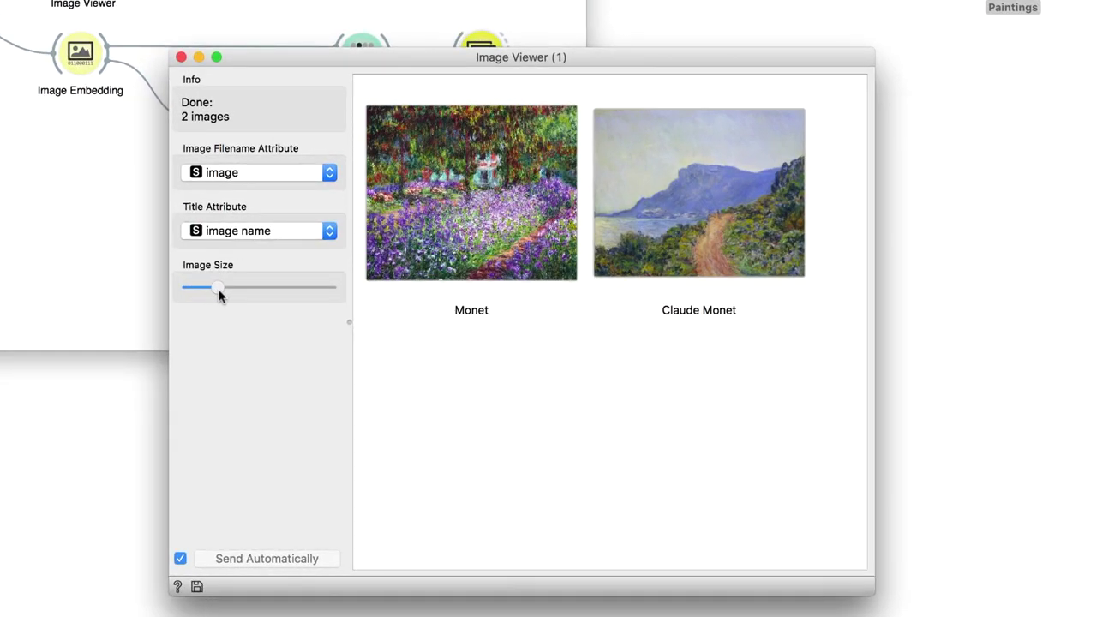